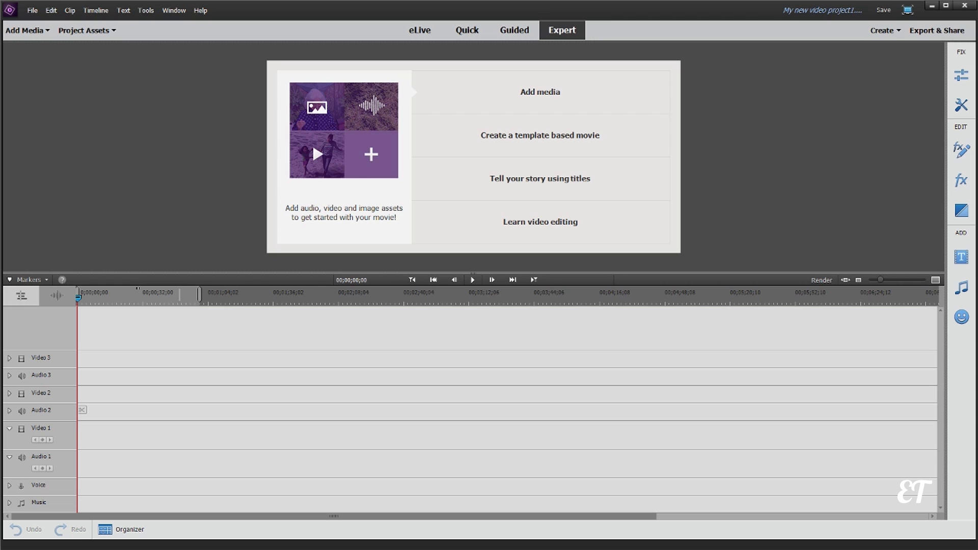
# - Import 00000.MTS, 00009.MTS and BASS INVADERS from Desktop/PnP_Tutorial, then place 00009.MTS on the timeline
pyautogui.click(27, 30)
pyautogui.click(65, 101)
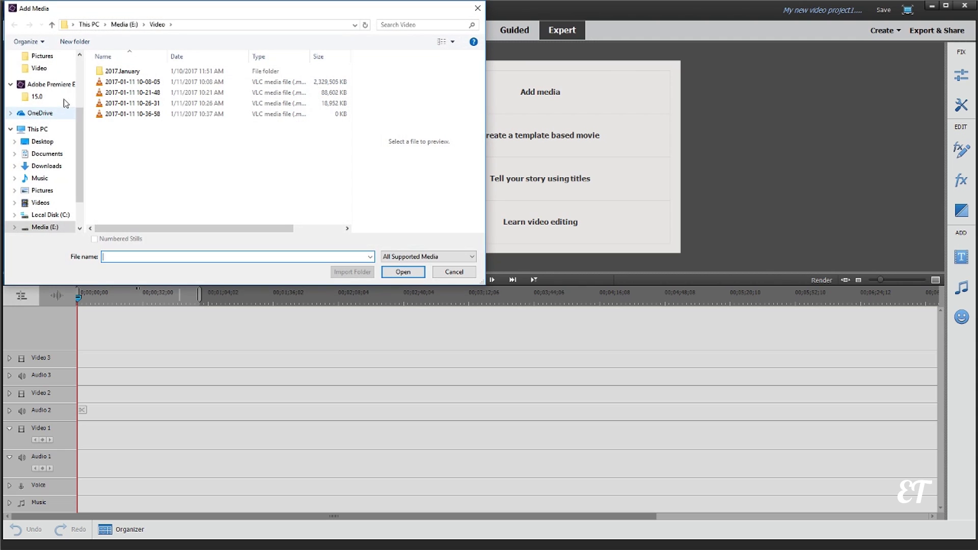
pyautogui.click(51, 142)
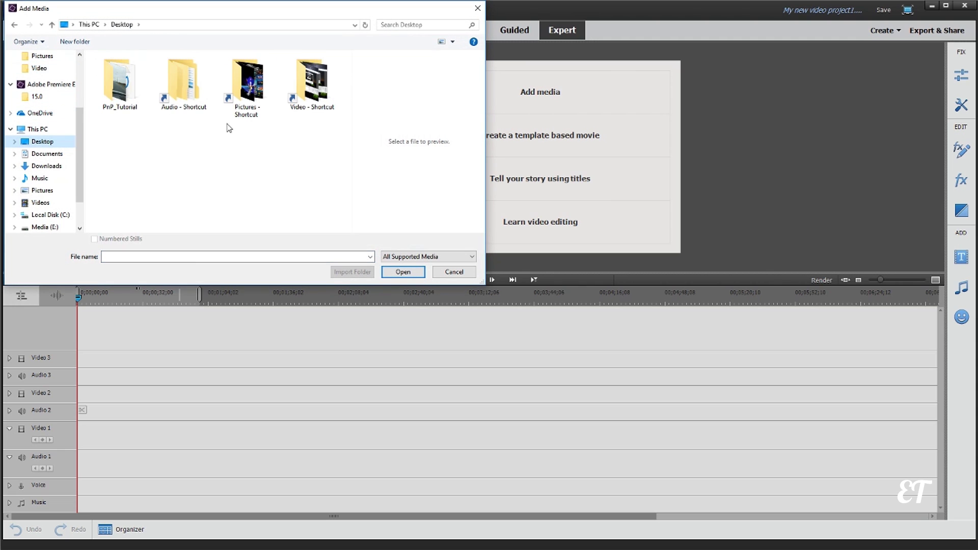
pyautogui.click(122, 89)
pyautogui.doubleClick(122, 89)
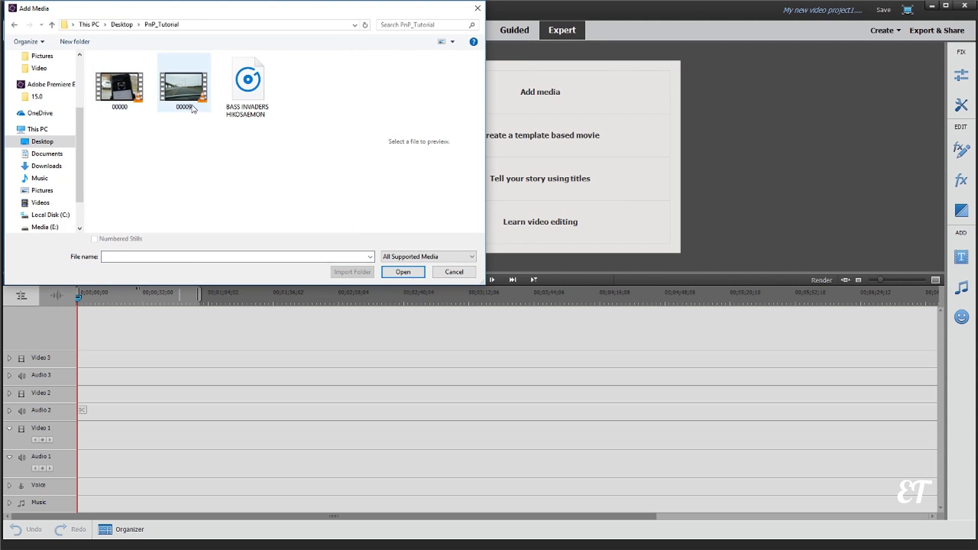
pyautogui.click(248, 87)
pyautogui.moveTo(287, 142); pyautogui.dragTo(135, 74)
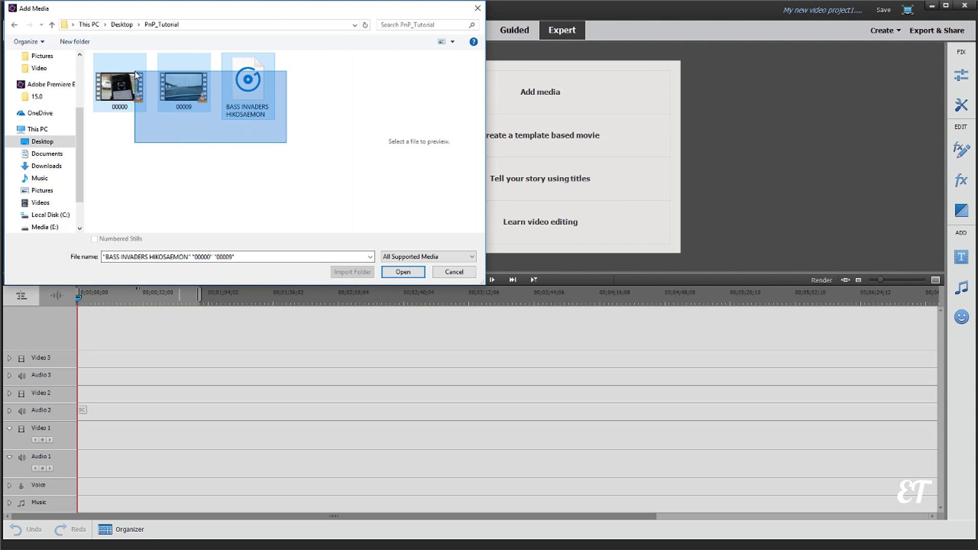
pyautogui.click(408, 273)
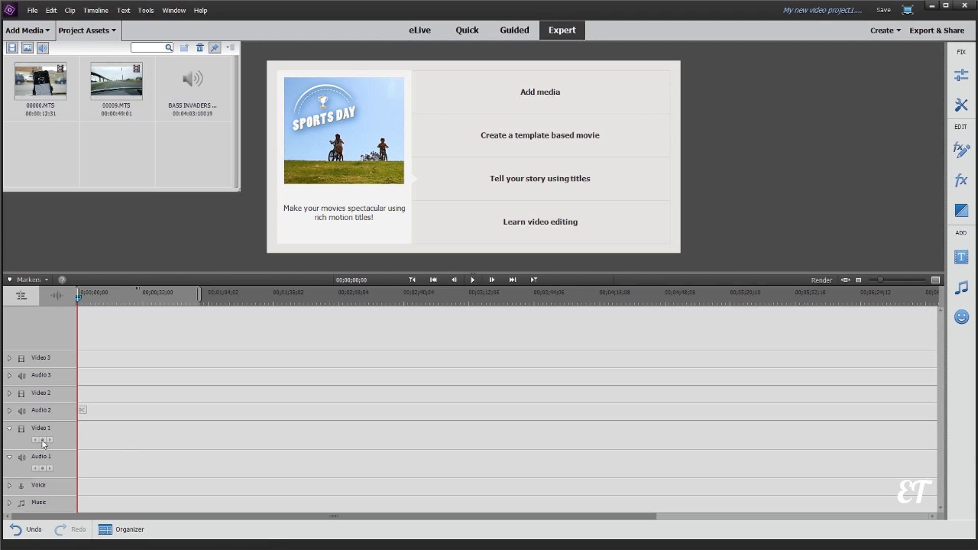
pyautogui.moveTo(112, 84); pyautogui.dragTo(96, 442)
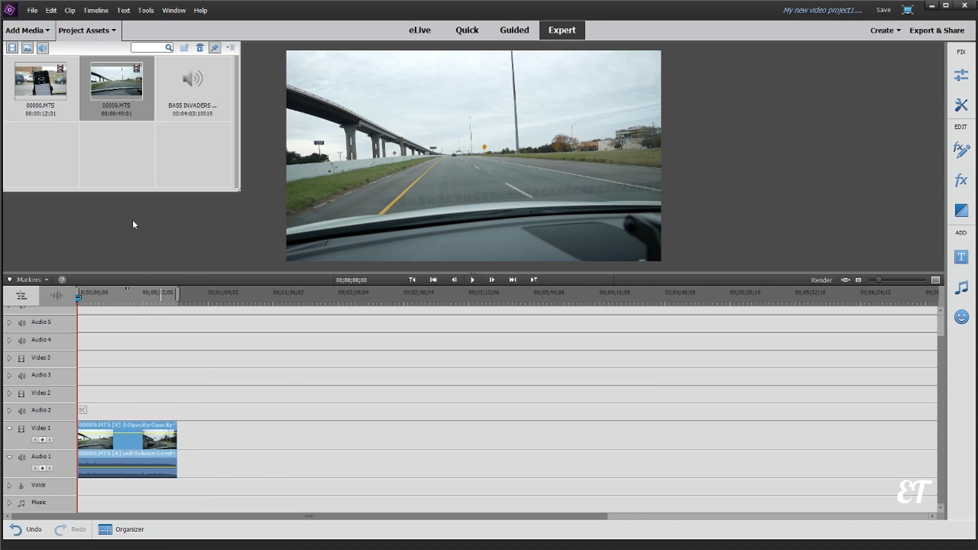
# - Place 00000.MTS on Video 2 and pull both clips' volume lines down
pyautogui.click(36, 77)
pyautogui.moveTo(129, 305); pyautogui.dragTo(93, 404)
pyautogui.click(124, 467)
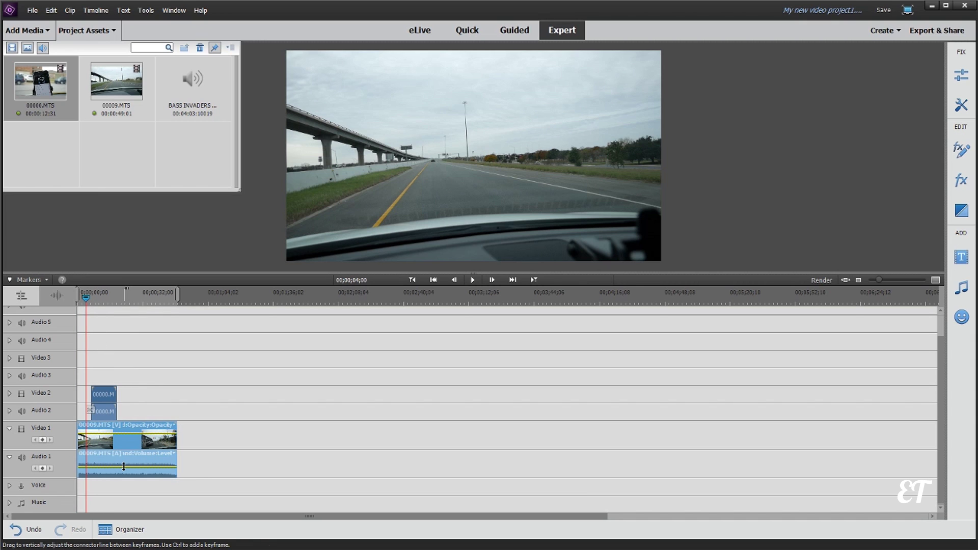
pyautogui.moveTo(123, 467); pyautogui.dragTo(123, 477)
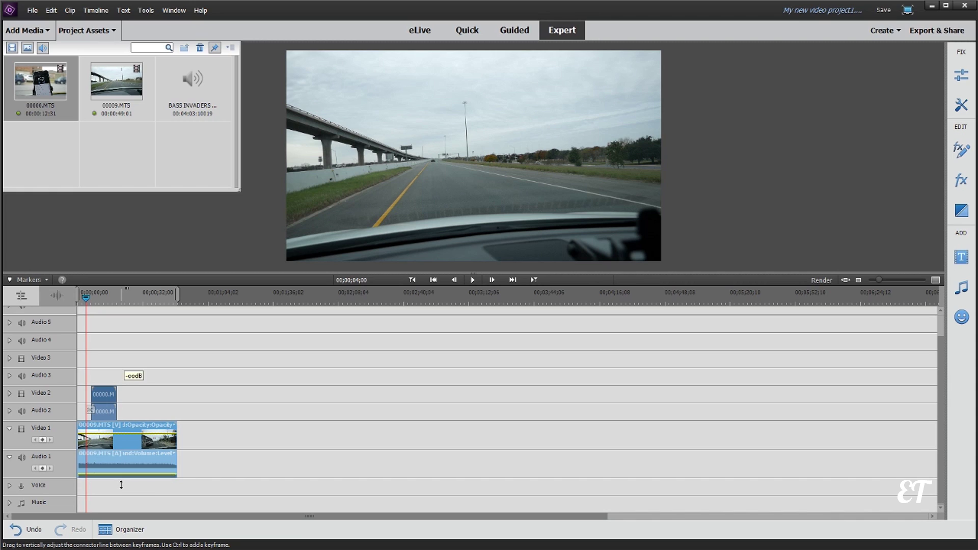
pyautogui.click(9, 412)
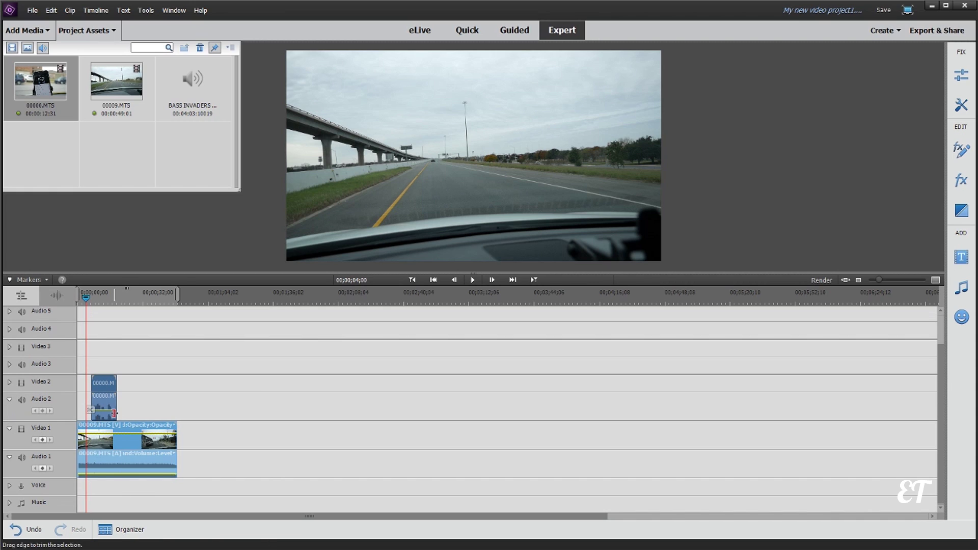
pyautogui.moveTo(110, 410); pyautogui.dragTo(111, 417)
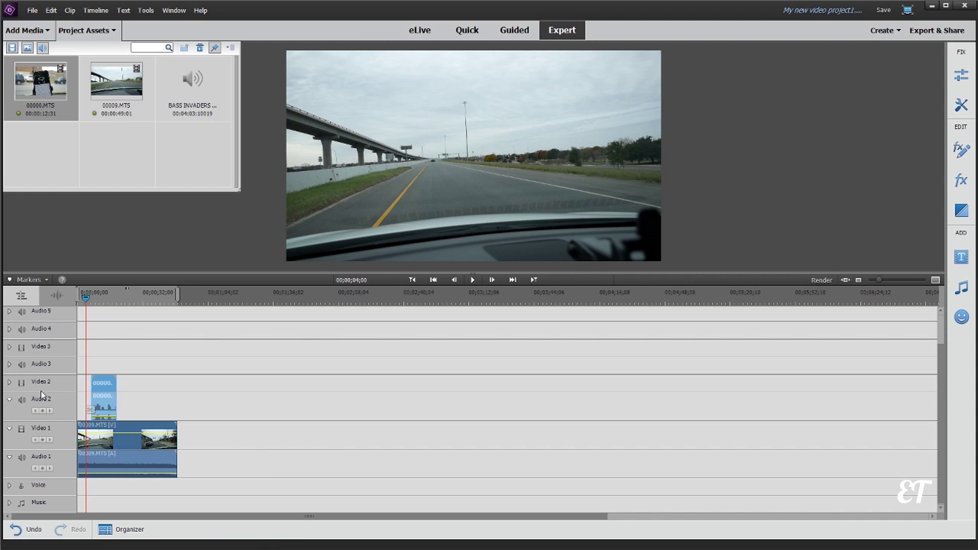
# - Make the Video 2 and Video 1 tracks taller and move the playhead slightly later
pyautogui.click(9, 382)
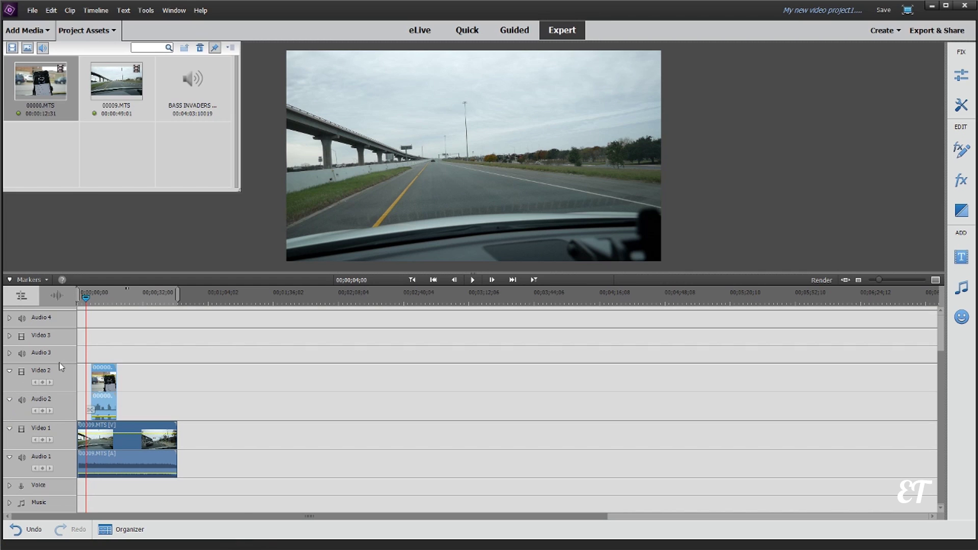
pyautogui.moveTo(55, 364); pyautogui.dragTo(55, 349)
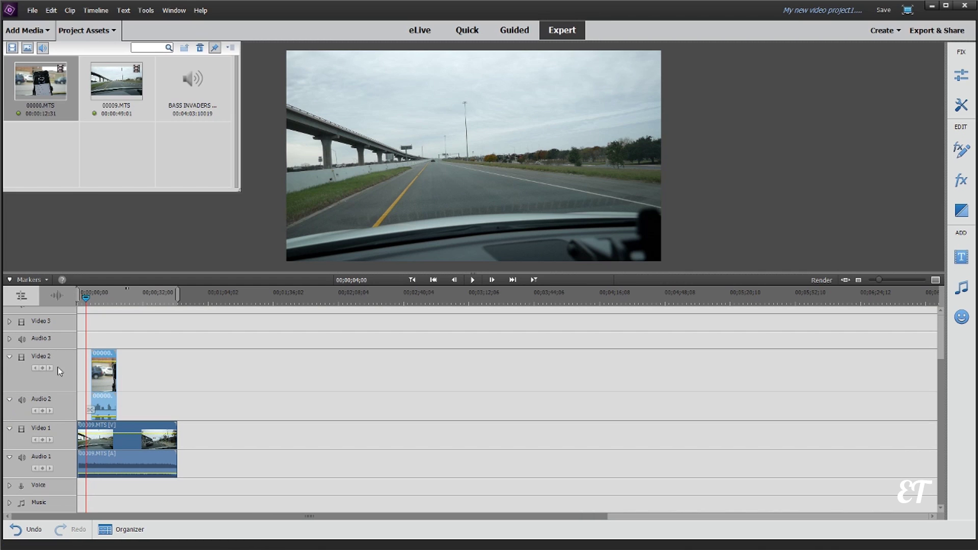
pyautogui.moveTo(64, 421); pyautogui.dragTo(63, 415)
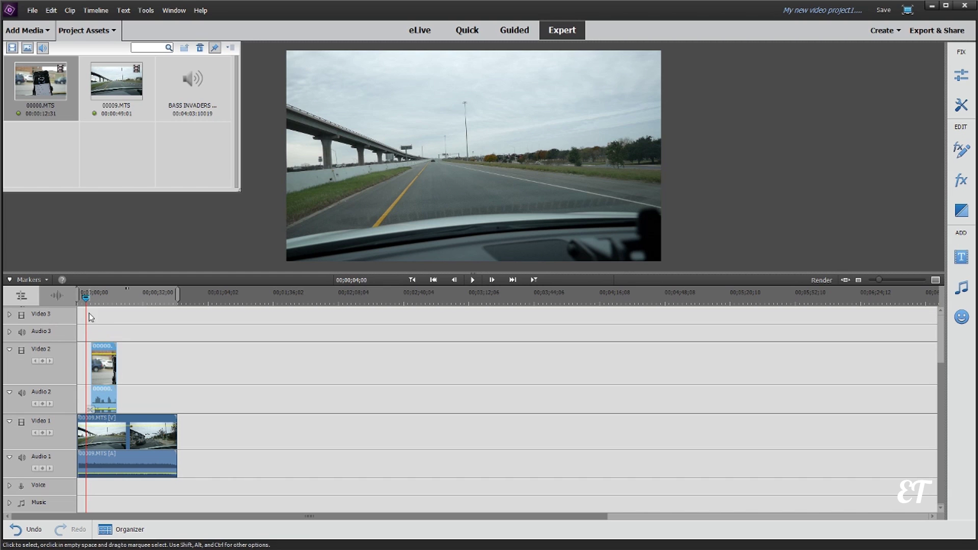
pyautogui.moveTo(85, 298)
pyautogui.mouseDown()
pyautogui.moveTo(114, 301)
pyautogui.moveTo(84, 301)
pyautogui.moveTo(100, 306)
pyautogui.mouseUp()
# - Scale the Video 2 phone clip down in the monitor and drag it into the upper-left corner
pyautogui.click(106, 367)
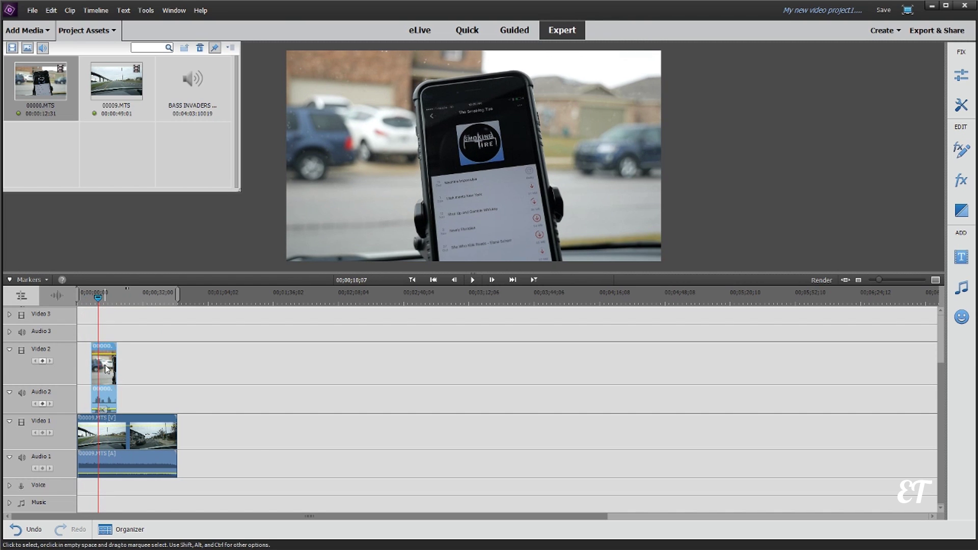
pyautogui.click(291, 259)
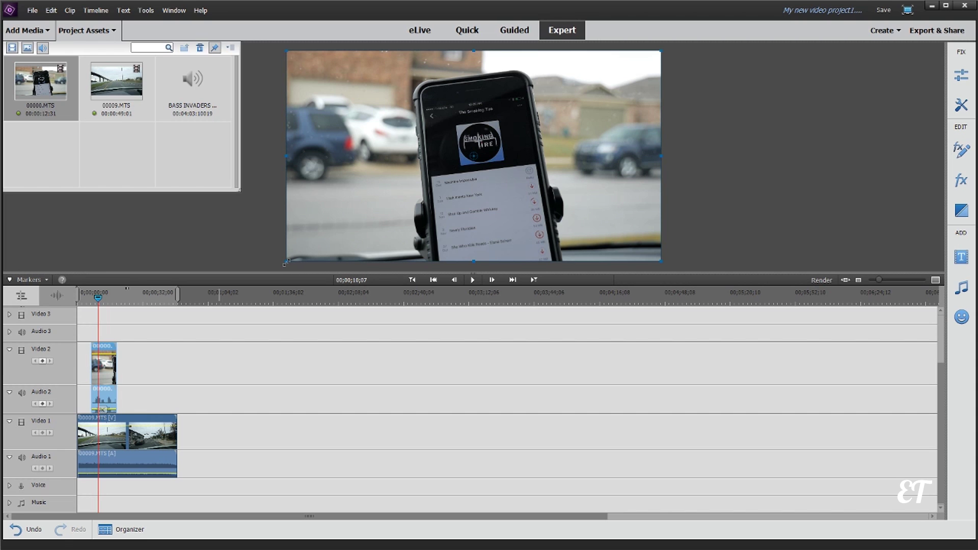
pyautogui.moveTo(285, 263); pyautogui.dragTo(383, 199)
pyautogui.moveTo(507, 147); pyautogui.dragTo(396, 92)
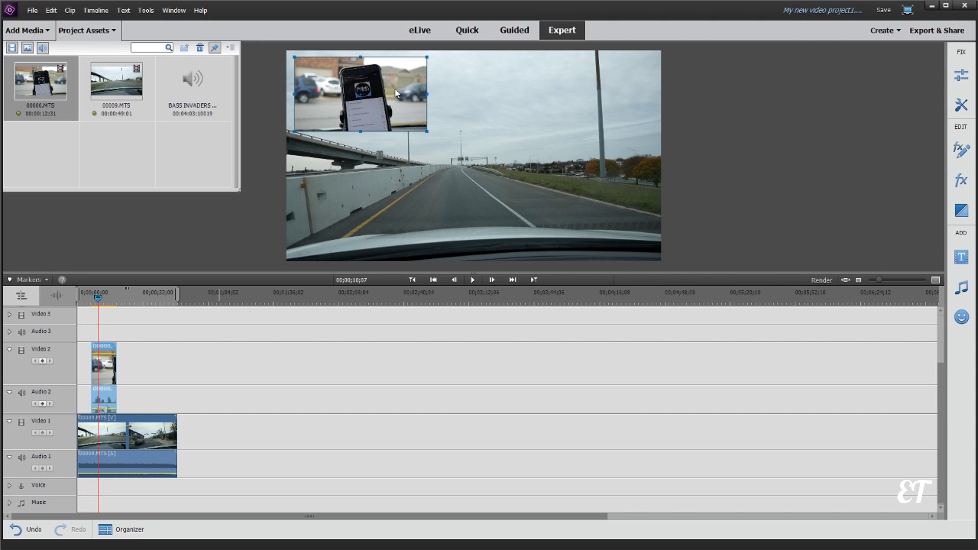
pyautogui.click(87, 300)
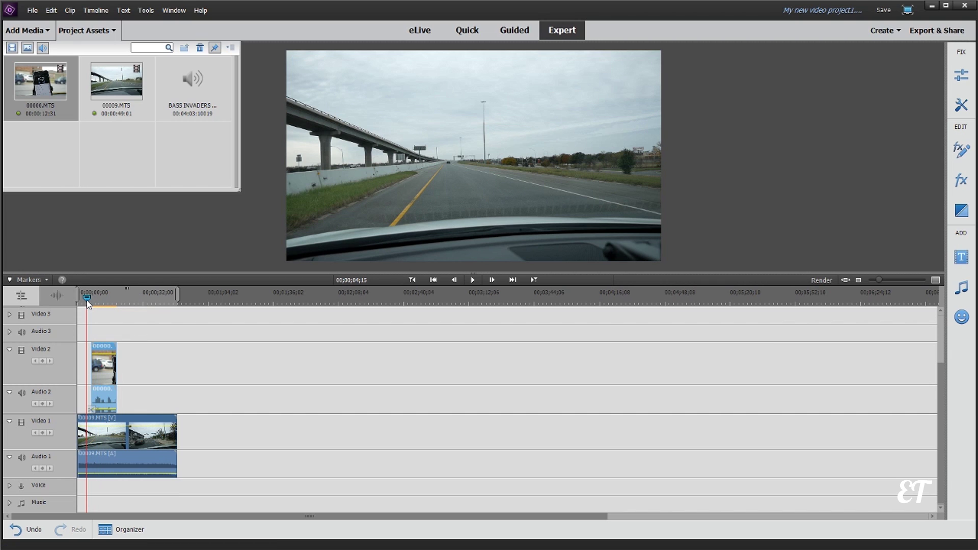
# - Preview the overlay around 12–17 seconds, then drop another 00000.MTS copy onto Video 3
pyautogui.press('space')
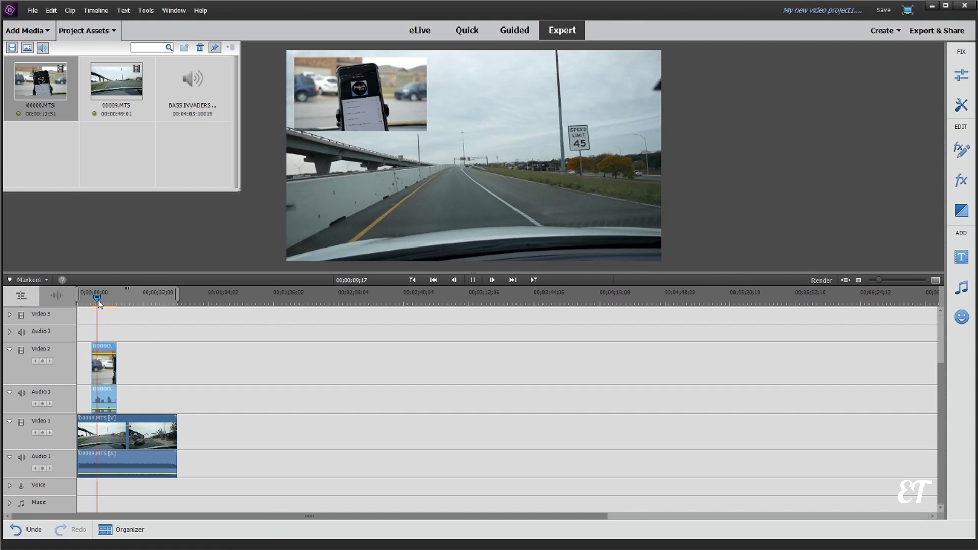
pyautogui.press('space')
pyautogui.moveTo(100, 303); pyautogui.dragTo(115, 304)
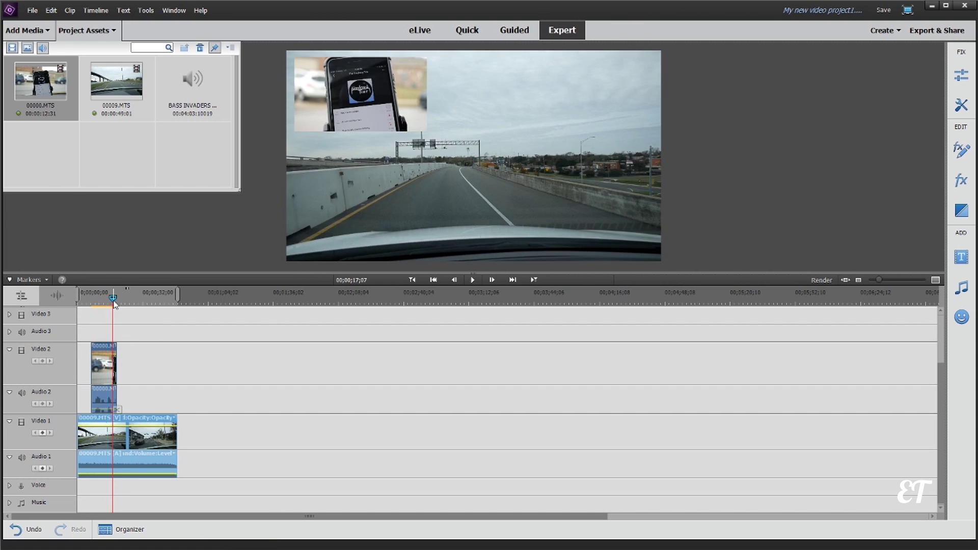
pyautogui.press('space')
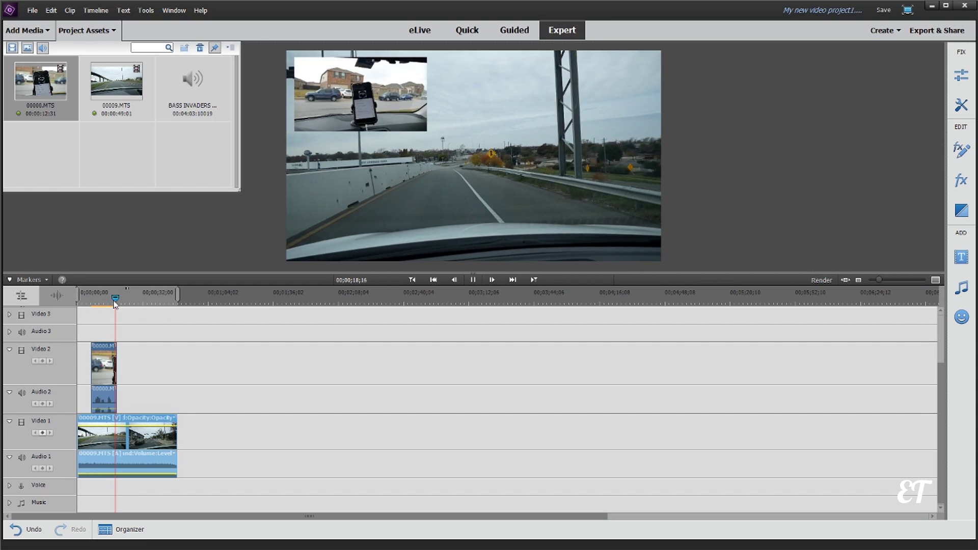
pyautogui.moveTo(115, 304); pyautogui.dragTo(102, 299)
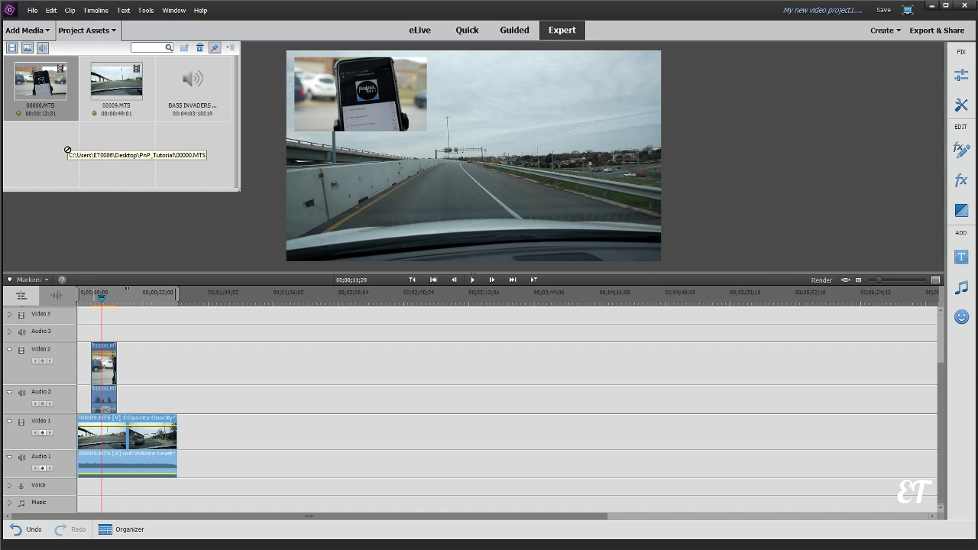
pyautogui.moveTo(102, 297)
pyautogui.mouseDown()
pyautogui.moveTo(99, 317)
pyautogui.moveTo(90, 316)
pyautogui.moveTo(97, 300)
pyautogui.moveTo(85, 301)
pyautogui.moveTo(103, 301)
pyautogui.mouseUp()
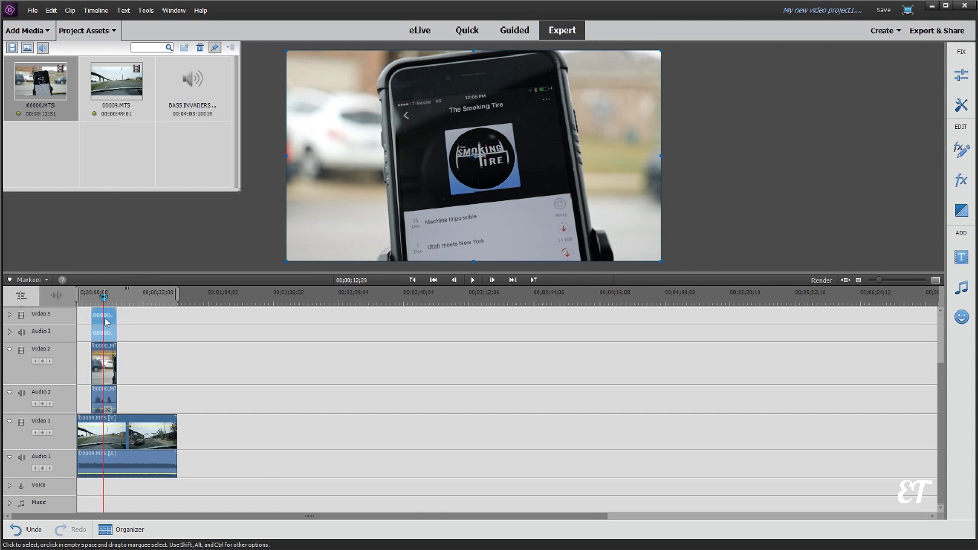
# - Expand the Video 3 and Audio 3 tracks, then shrink the Video 3 phone clip into the upper-right corner
pyautogui.click(9, 332)
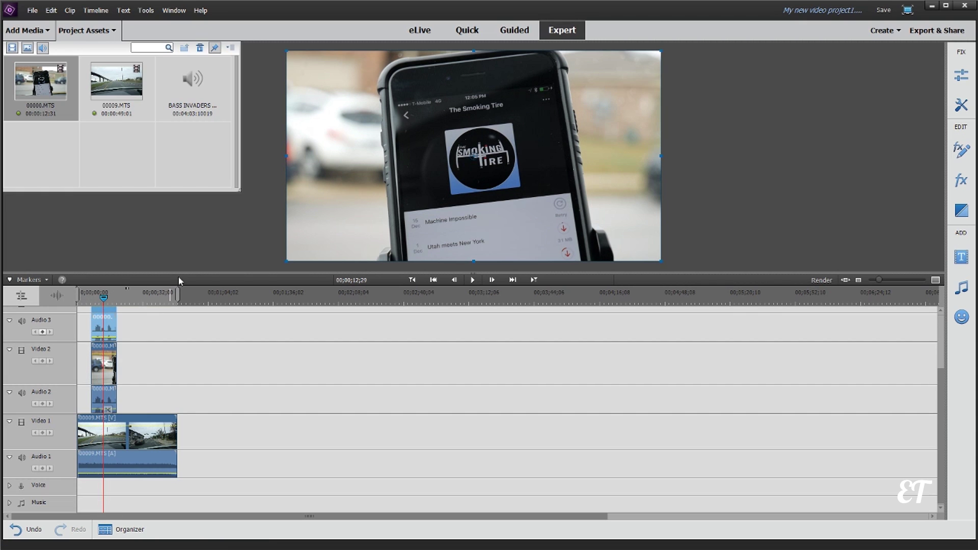
pyautogui.moveTo(180, 273); pyautogui.dragTo(174, 229)
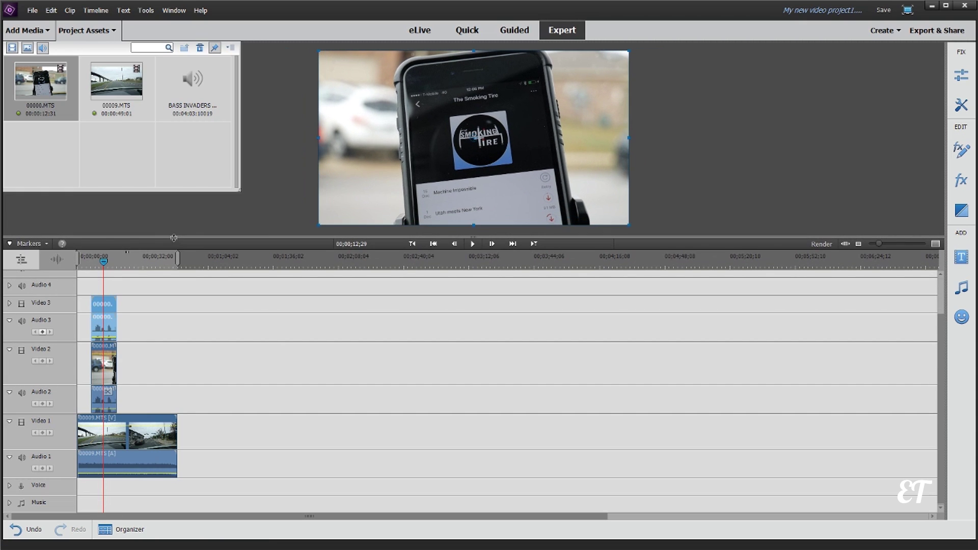
pyautogui.click(9, 303)
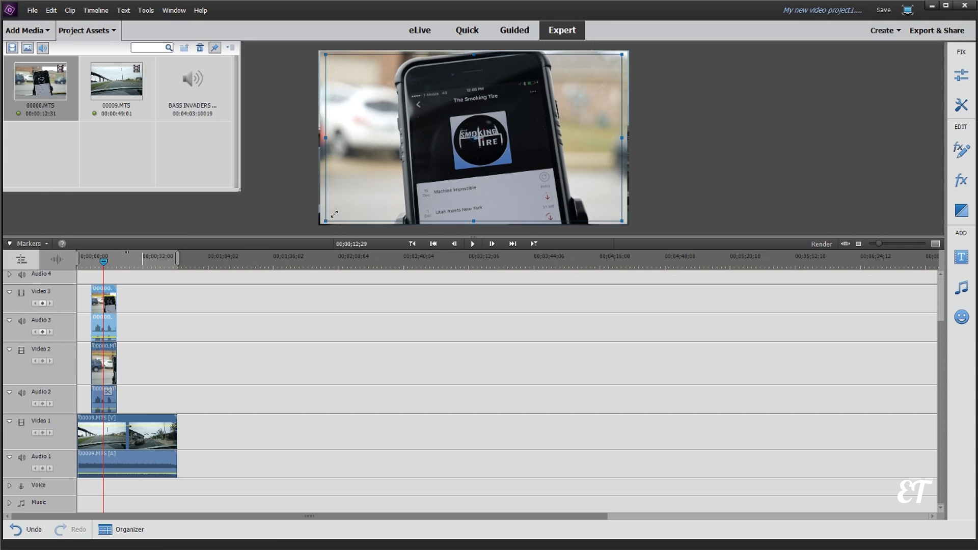
pyautogui.moveTo(320, 225); pyautogui.dragTo(394, 175)
pyautogui.moveTo(431, 149); pyautogui.dragTo(512, 115)
pyautogui.click(87, 265)
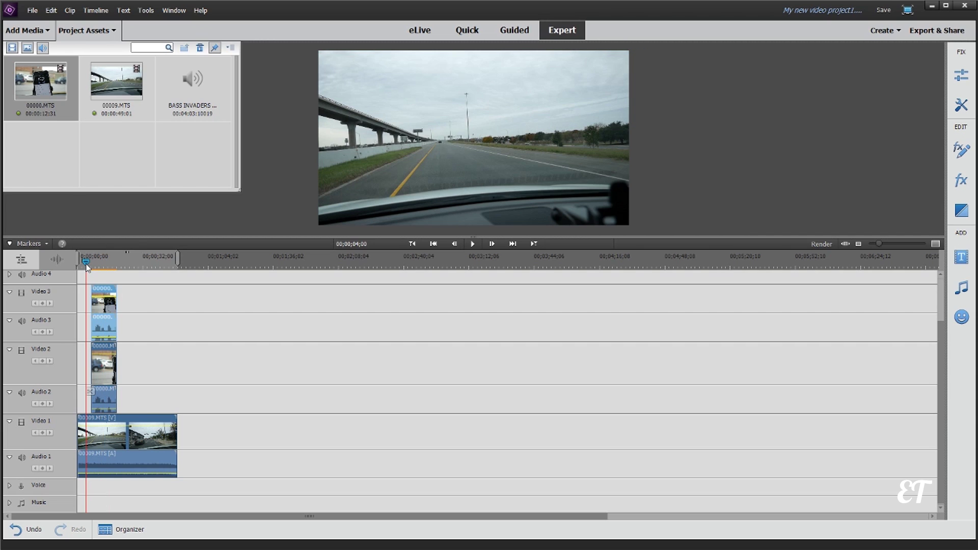
pyautogui.press('space')
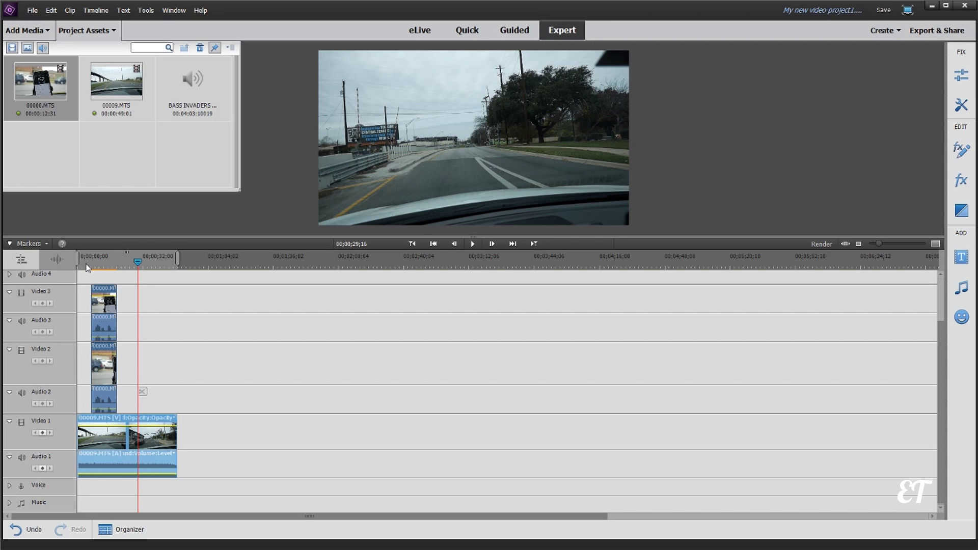
# - Delete the Video 3 phone clip and scrub forward to check the remaining upper-left overlay
pyautogui.click(84, 265)
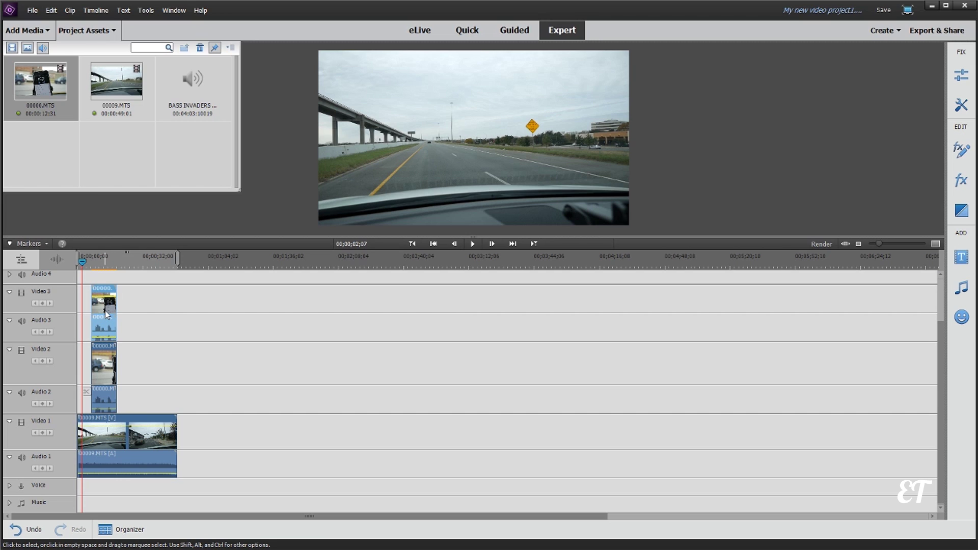
pyautogui.press('Delete')
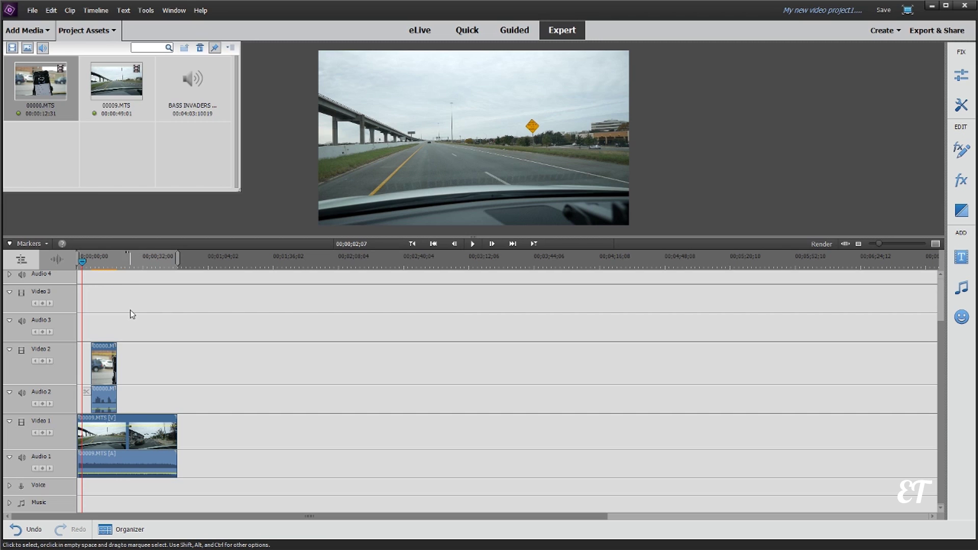
pyautogui.moveTo(84, 269)
pyautogui.mouseDown()
pyautogui.moveTo(105, 262)
pyautogui.moveTo(89, 268)
pyautogui.mouseUp()
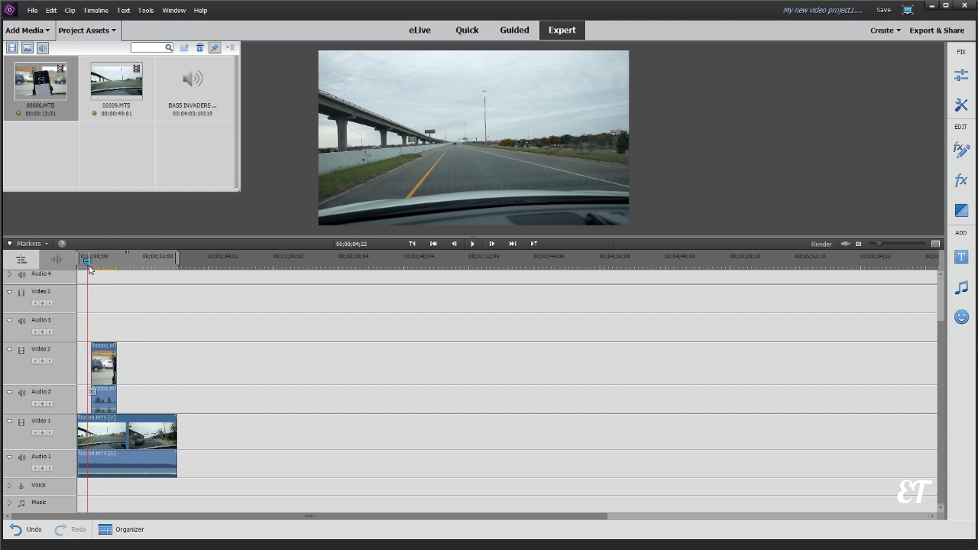
# - Show all effect categories in the Effects panel and scroll down to the PiP presets
pyautogui.click(965, 181)
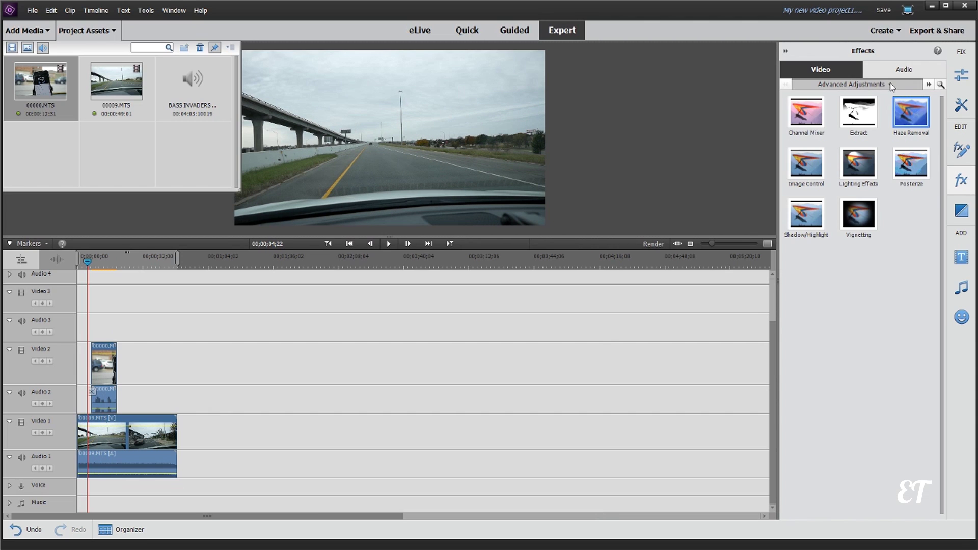
pyautogui.click(891, 85)
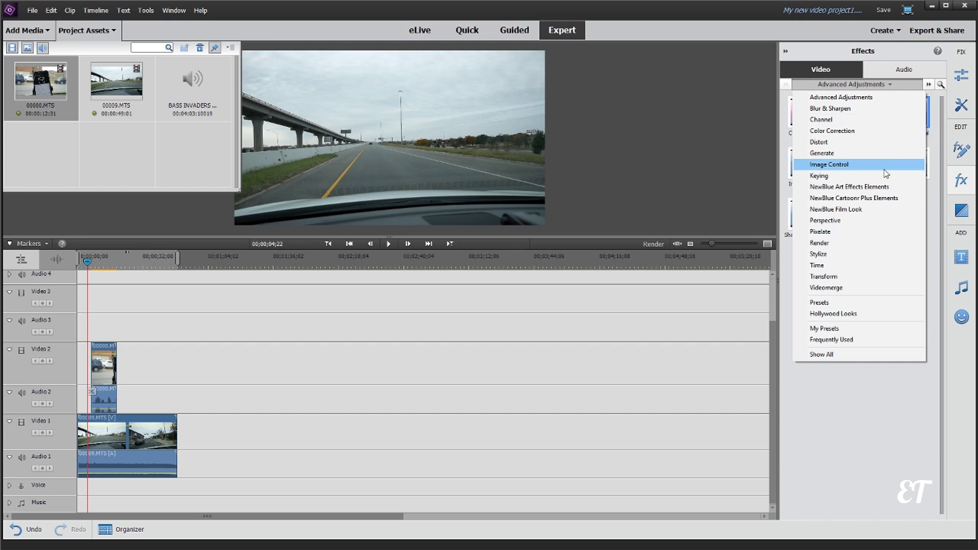
pyautogui.click(886, 352)
pyautogui.scroll(-20, 885, 349)
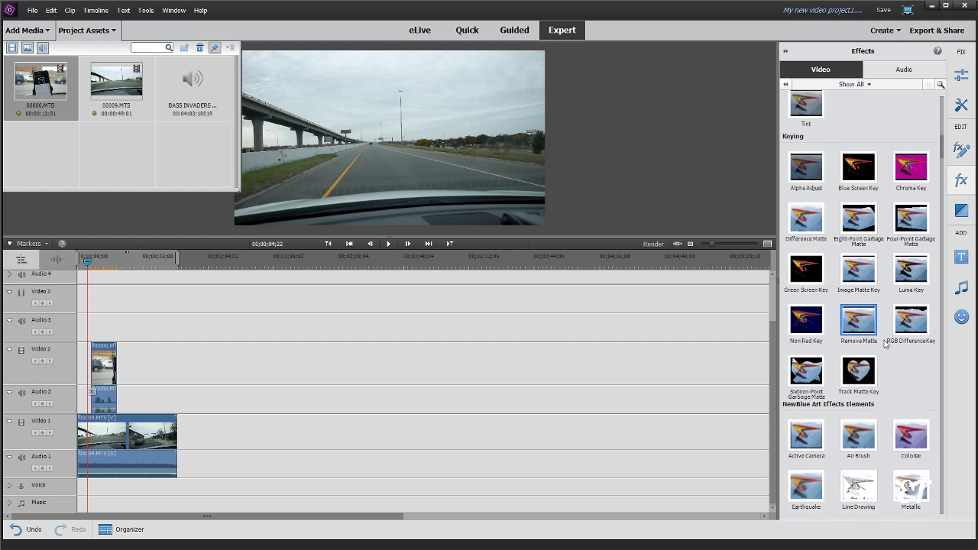
pyautogui.scroll(-4, 886, 343)
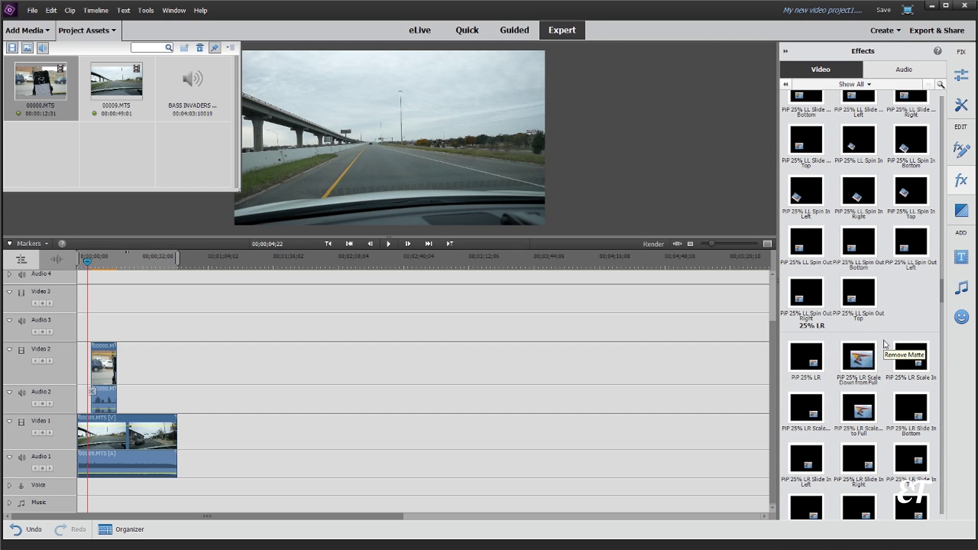
pyautogui.scroll(-10, 836, 303)
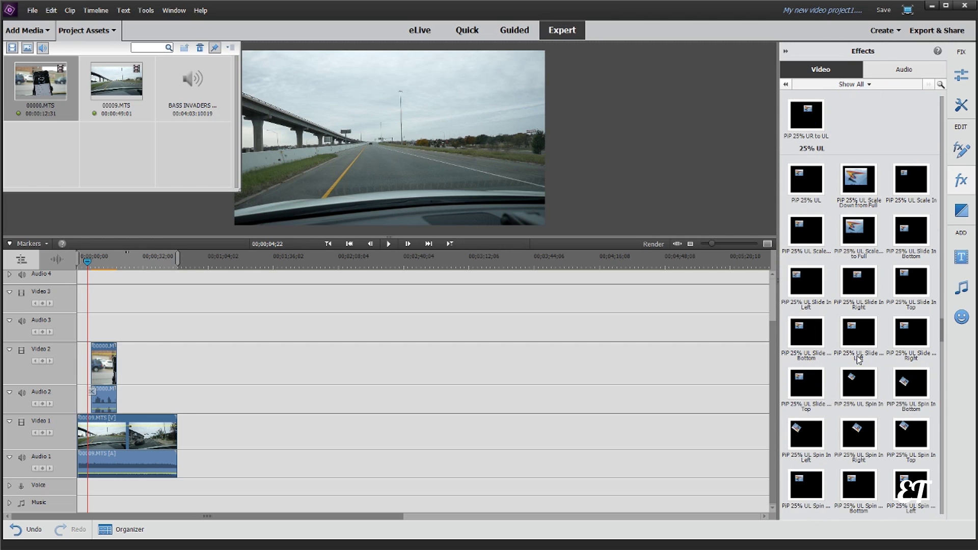
# - Apply the PiP 25% UL Slide In Left preset to the Video 2 phone clip
pyautogui.click(859, 382)
pyautogui.scroll(-1, 859, 380)
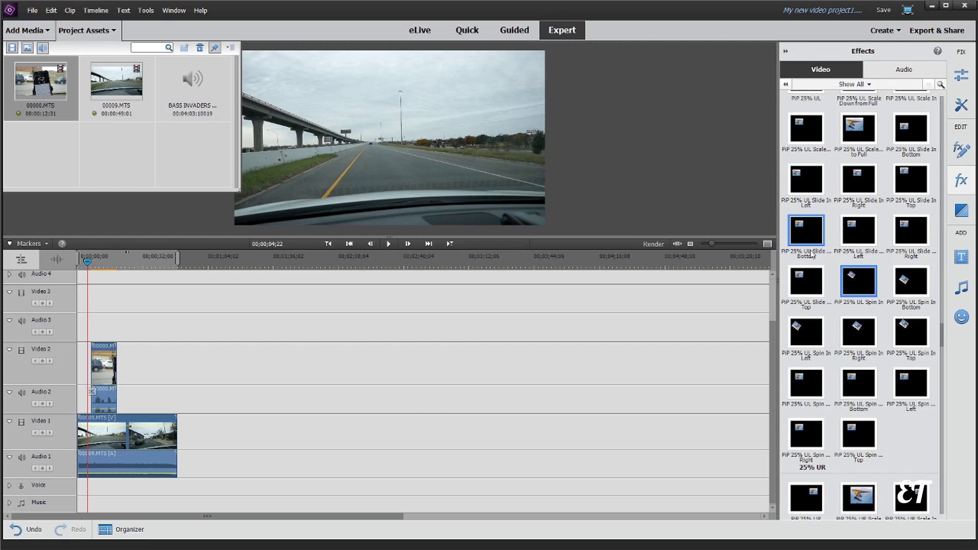
pyautogui.click(806, 179)
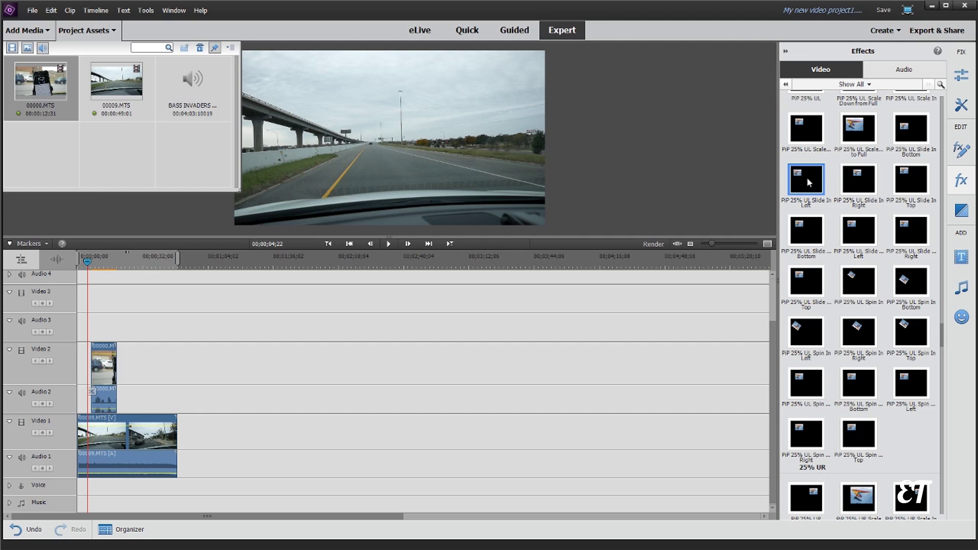
pyautogui.moveTo(808, 178); pyautogui.dragTo(107, 370)
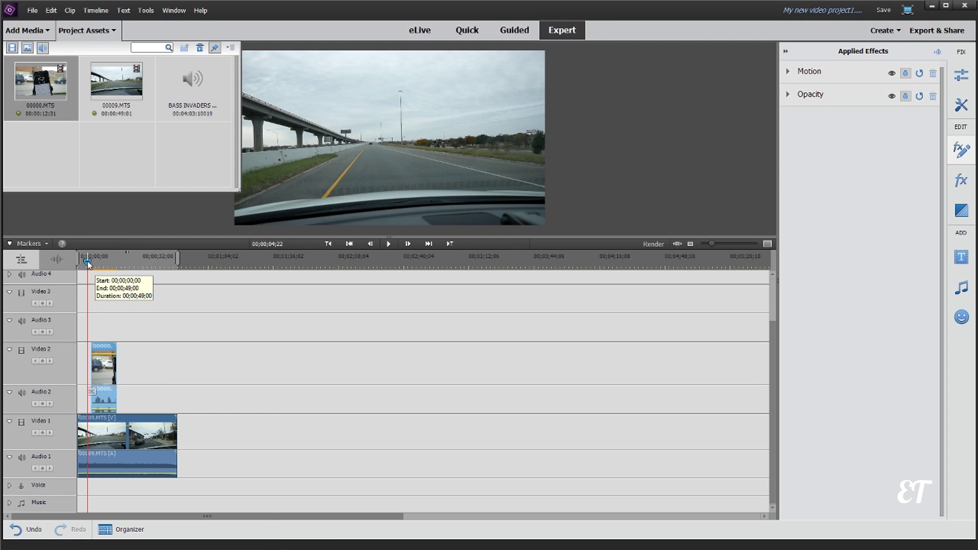
# - Play back the slide-in effect, then stop at about the 5-second mark
pyautogui.press('space')
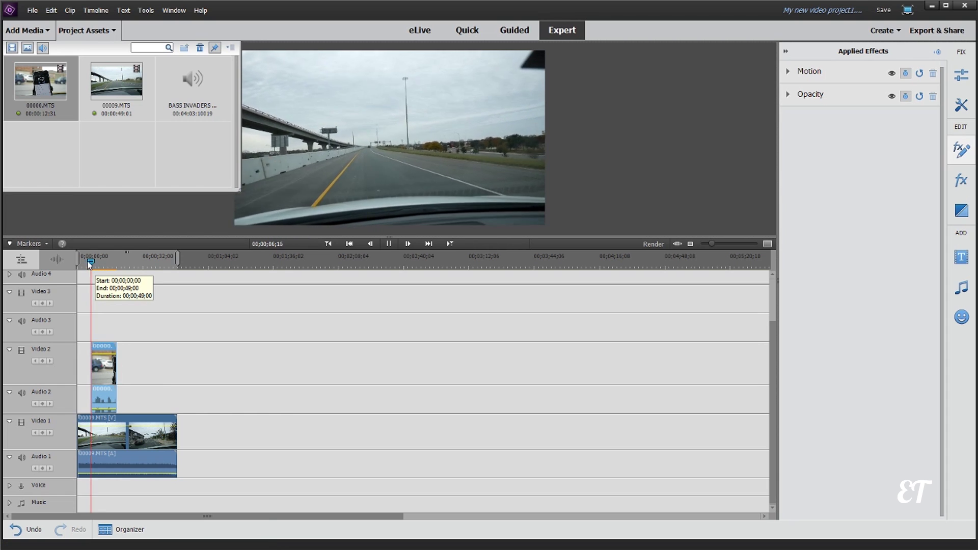
pyautogui.click(89, 265)
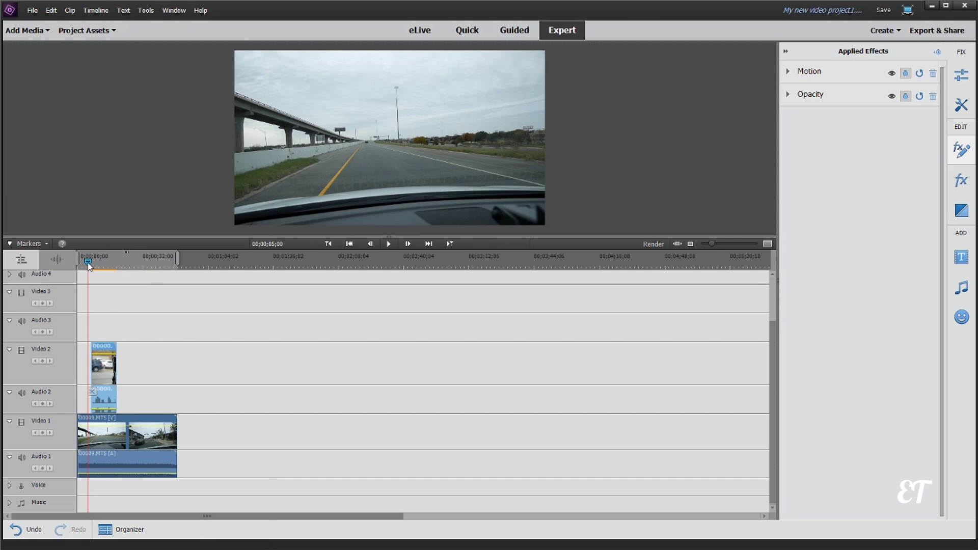